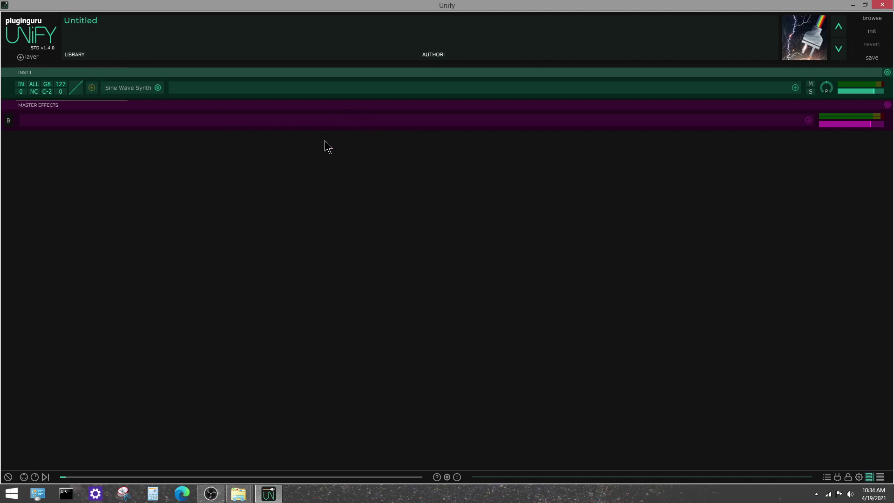
- Swap the Sine Wave Synth on INST 1 for UVI's FalconVSTx64 instrument
left_click(158, 88)
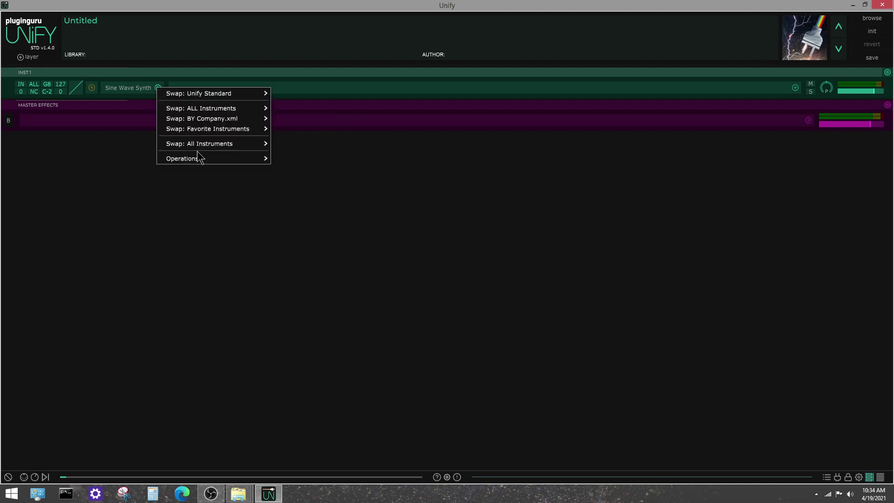
mouse_move(197, 144)
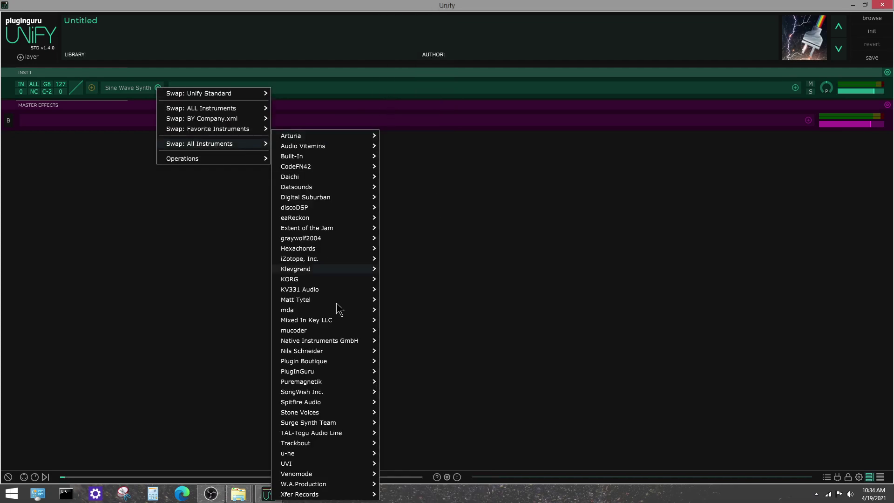
mouse_move(294, 455)
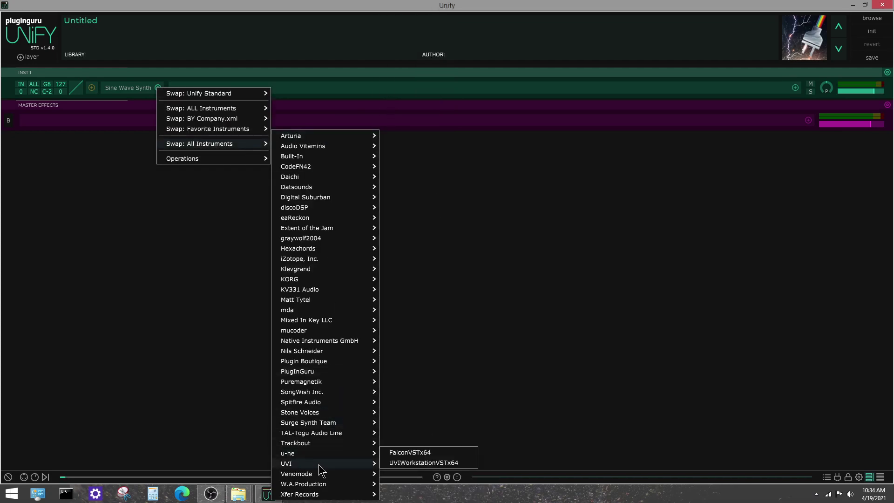
left_click(424, 451)
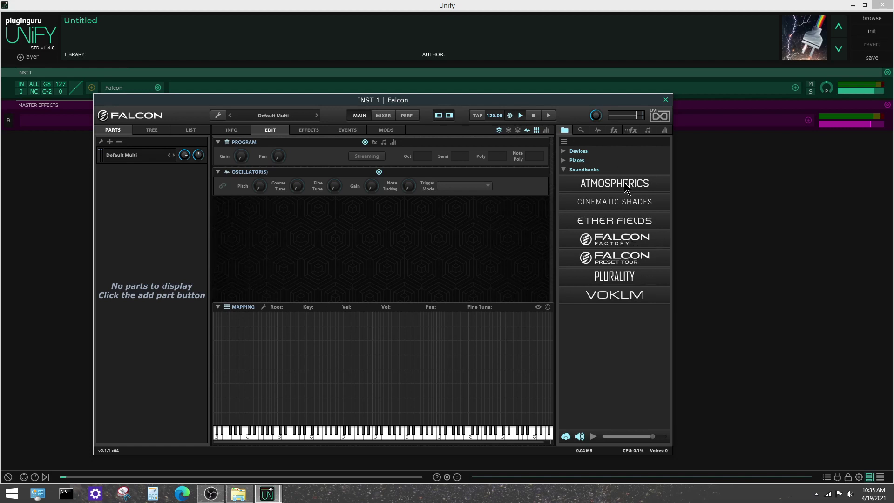
- Load the Bender Groove program from the Animated folder of the Atmospherics soundbank into Falcon's parts list
left_click(624, 246)
left_click(622, 239)
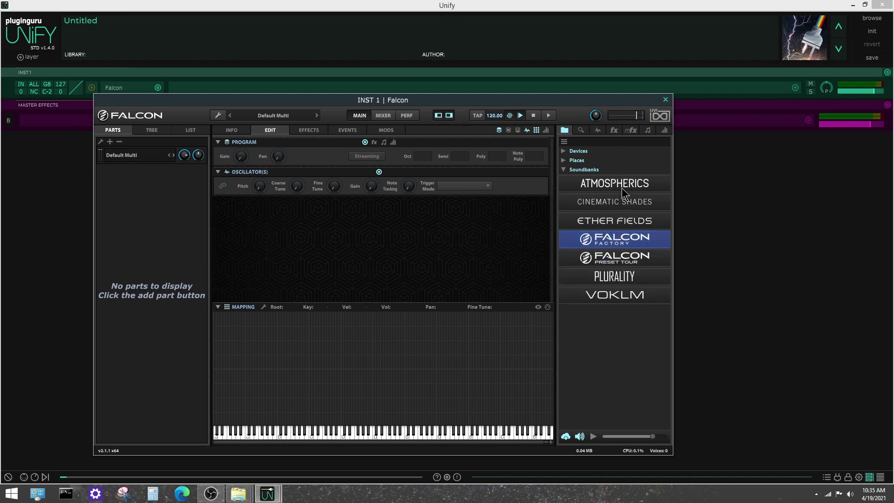
left_click(621, 188)
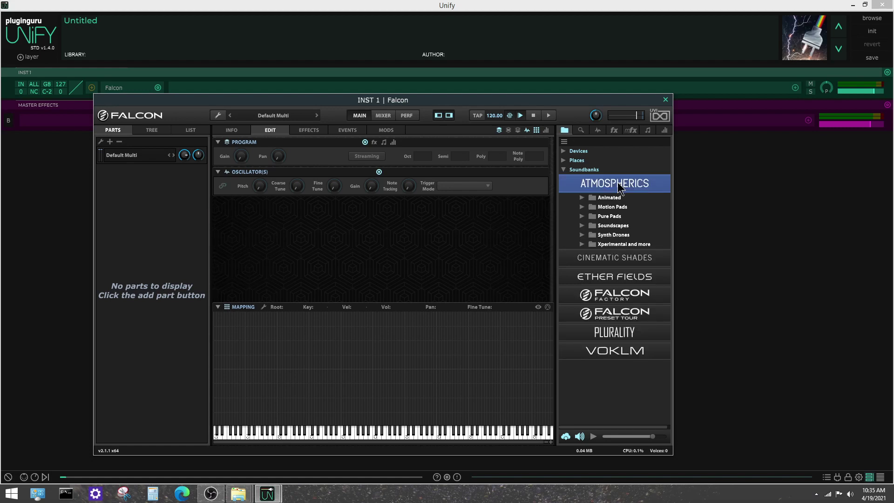
left_click(582, 197)
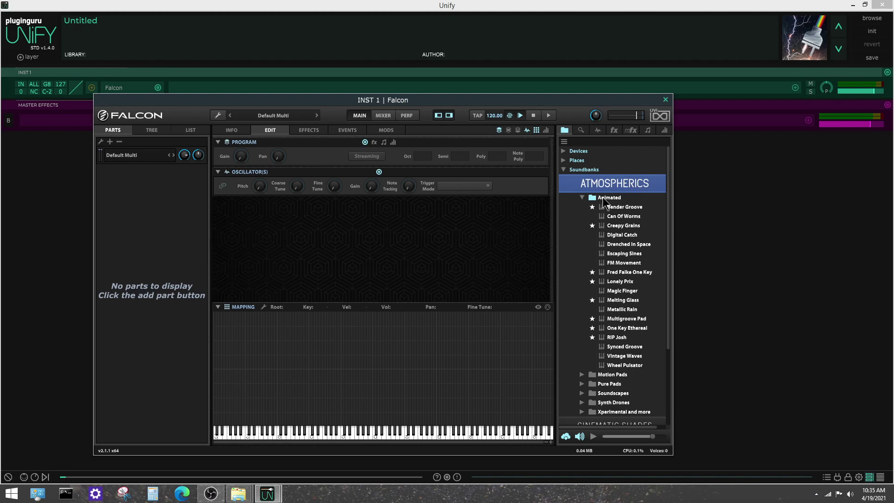
left_click_drag(626, 208, 193, 223)
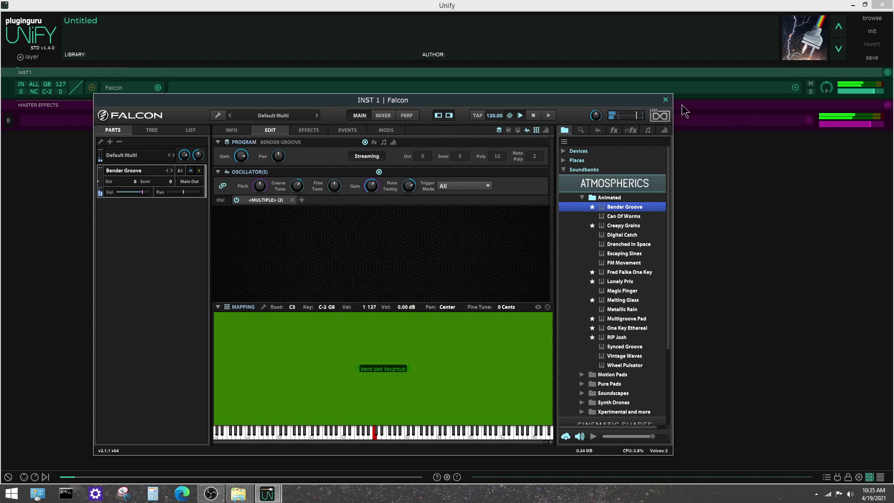
- Start saving the patch as Animated - Bender Groove and assign it to a new library named Falcon 2 - ATMOSPHERICS
left_click(872, 57)
left_click(405, 145)
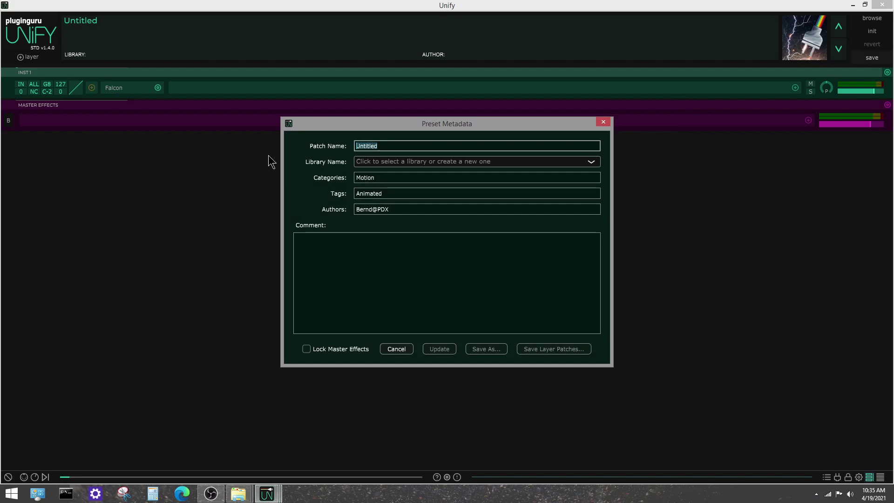
type("Anima")
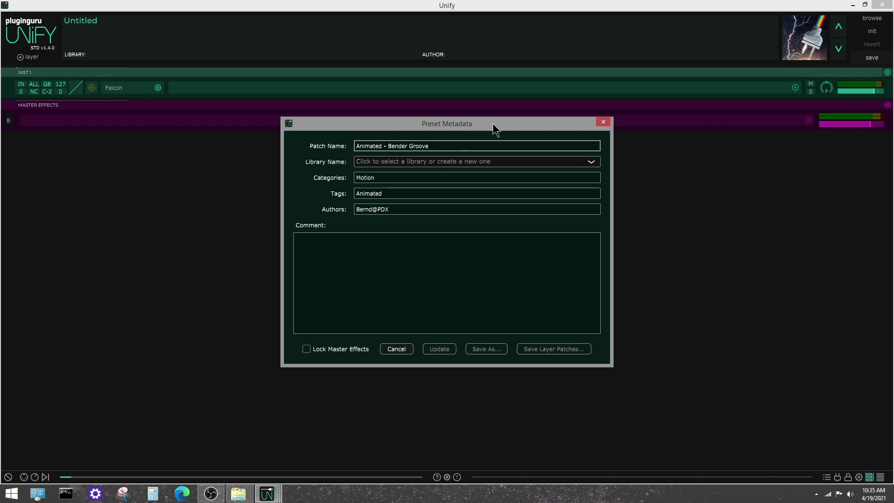
left_click(401, 162)
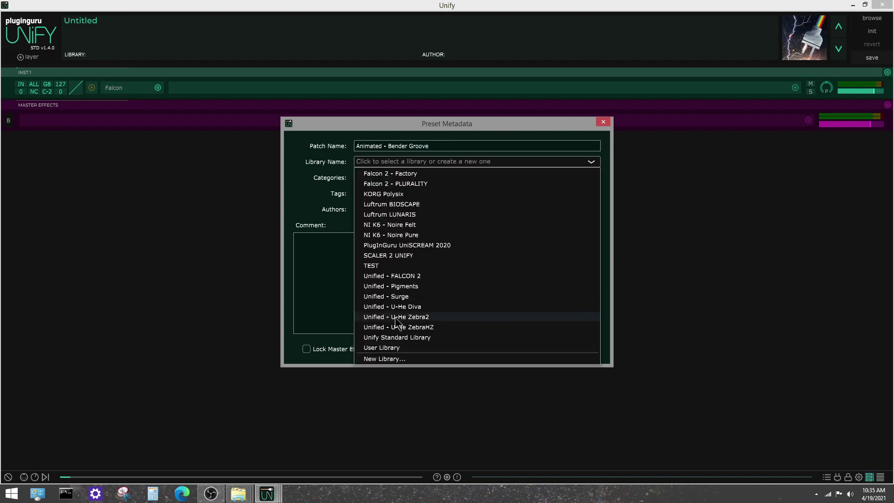
left_click(393, 359)
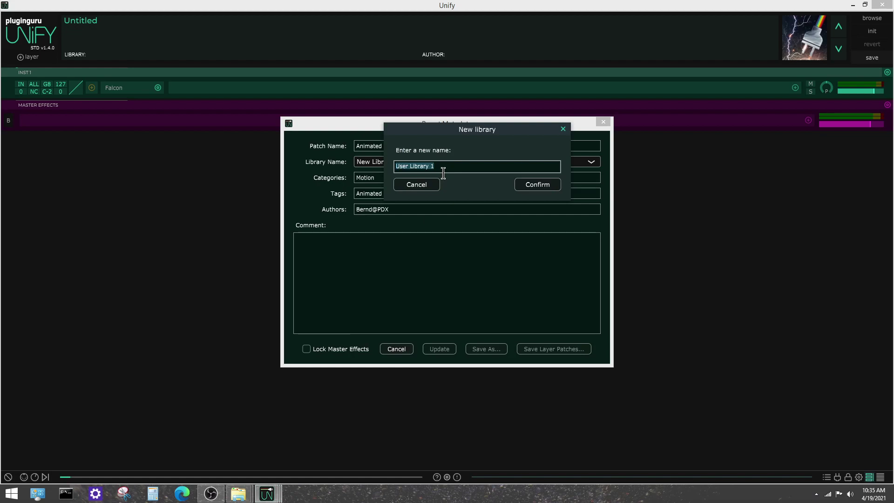
type("Falcon 2 - ATMOSPHERICS")
left_click(538, 184)
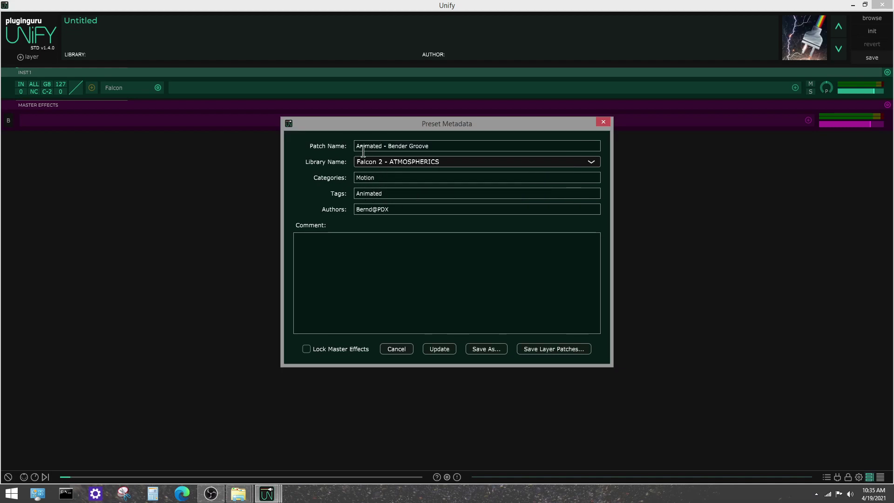
- Clear the Motion category and save the preset as Animated - Bender Groove.unify in the library's Patches folder
left_click(396, 193)
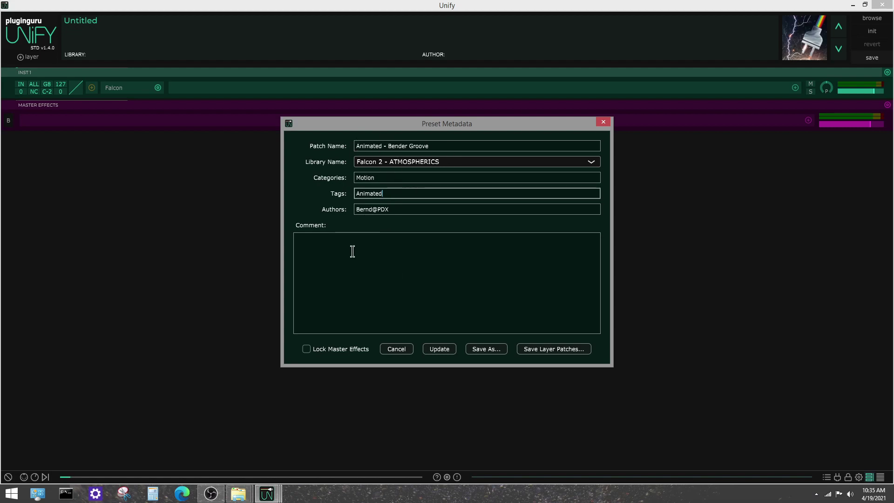
double_click(380, 180)
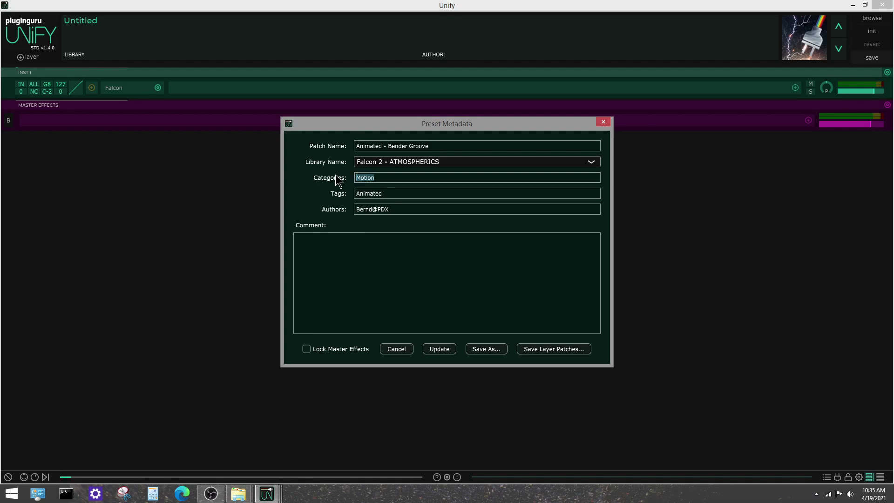
key("BackSpace")
left_click(486, 349)
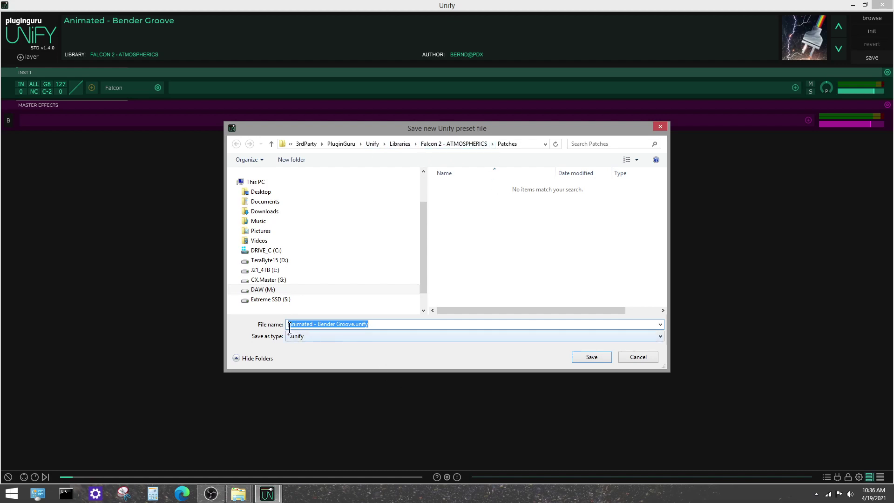
left_click(591, 358)
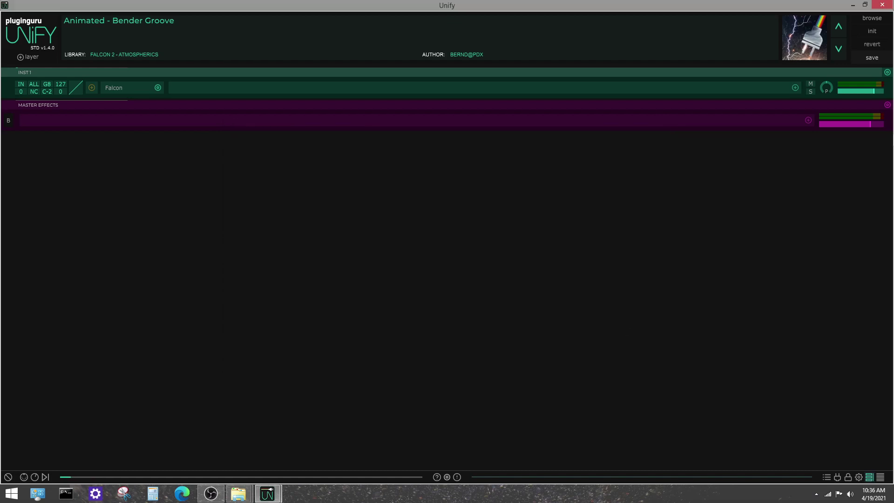
- Show the macro knobs and Falcon's Info page for Bender Groove, with the plugin window moved clear of the knobs
left_click(35, 477)
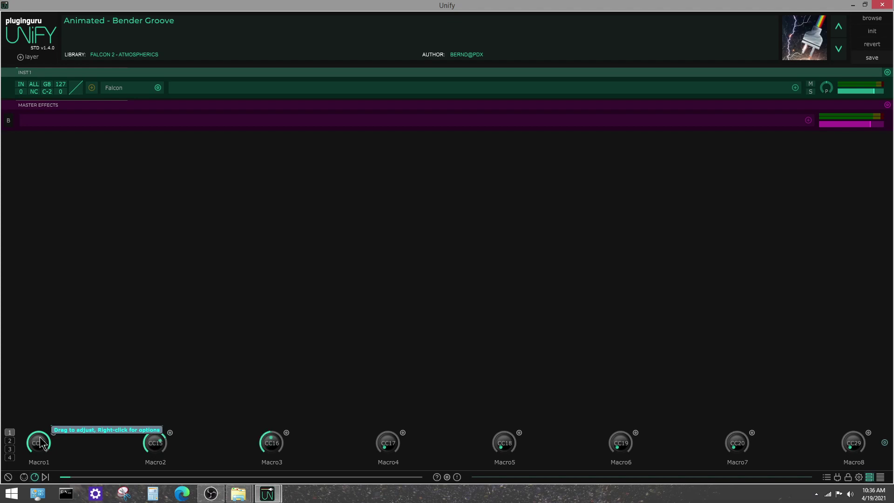
left_click(120, 89)
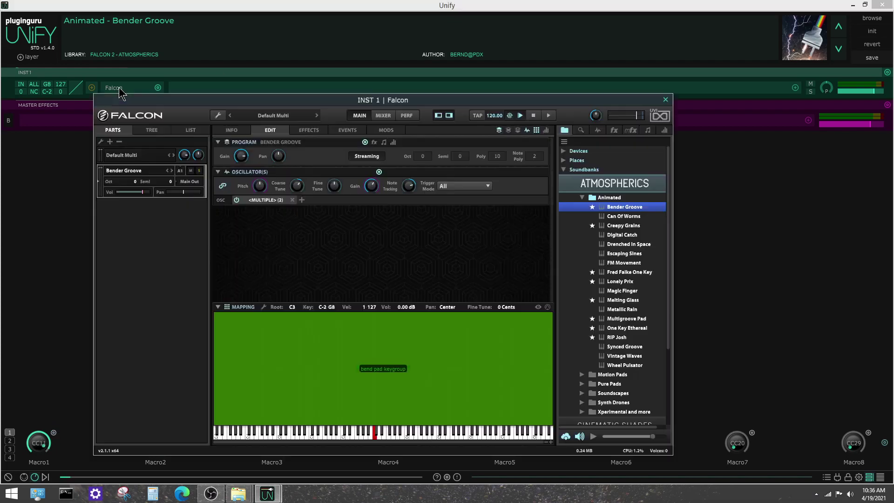
left_click(240, 132)
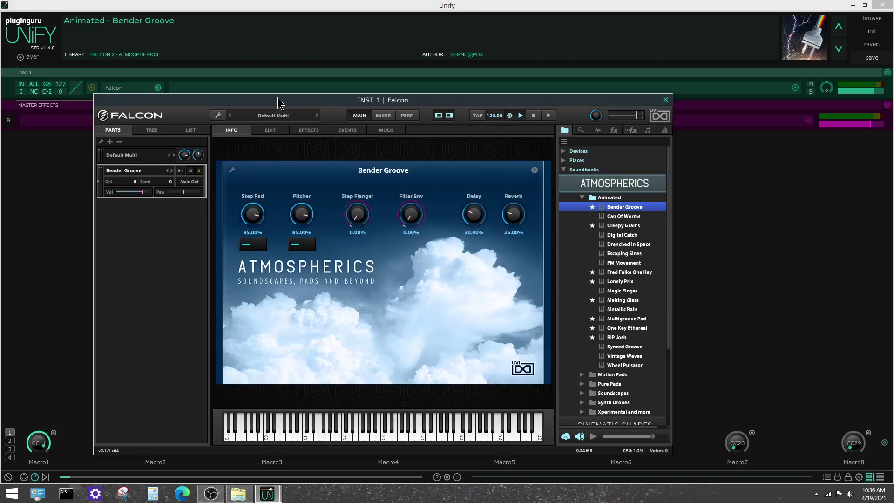
left_click_drag(278, 100, 338, 52)
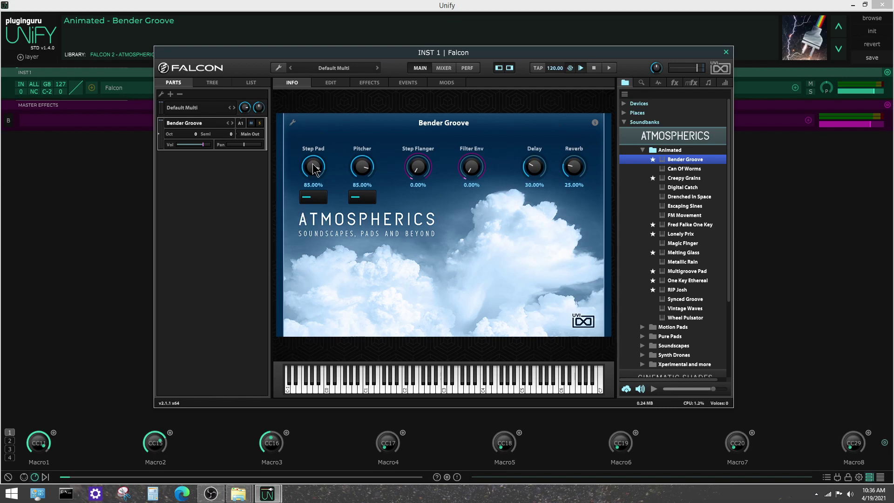
- Adjust Falcon's Step Pad knob to about 90% and assign it to Host Automation 1
left_click_drag(313, 167, 320, 205)
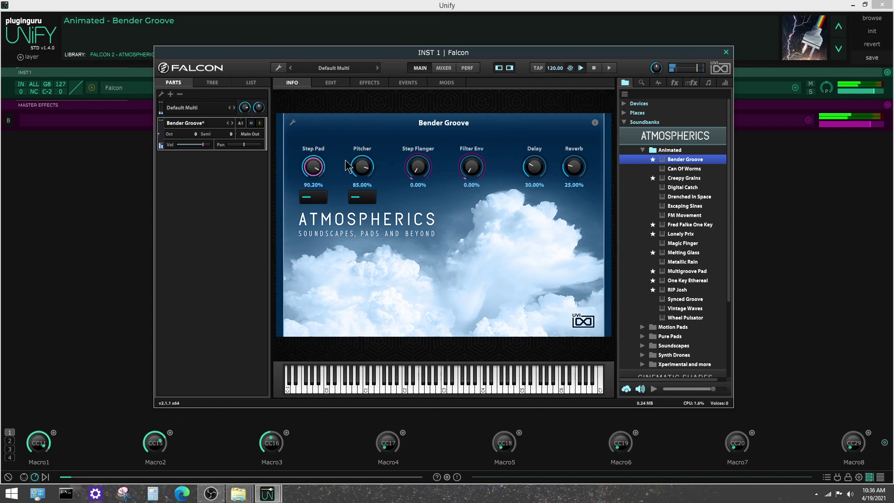
right_click(314, 167)
mouse_move(339, 192)
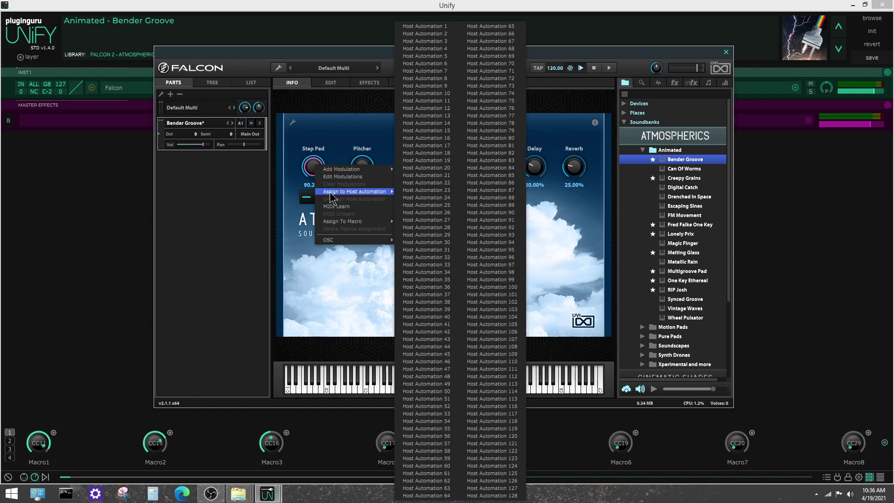
left_click(443, 27)
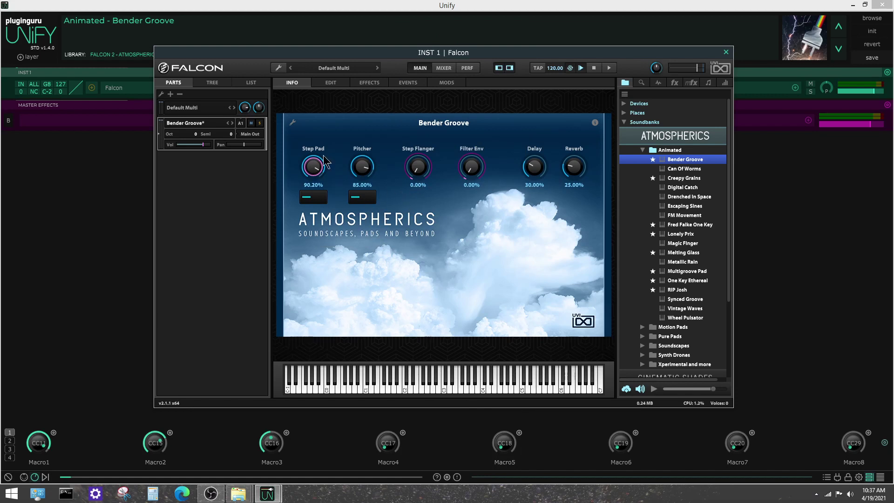
- Link Macro1 to Falcon's Step Pad parameter on INST 1 and raise the upper end of its response curve to 100%
left_click(54, 433)
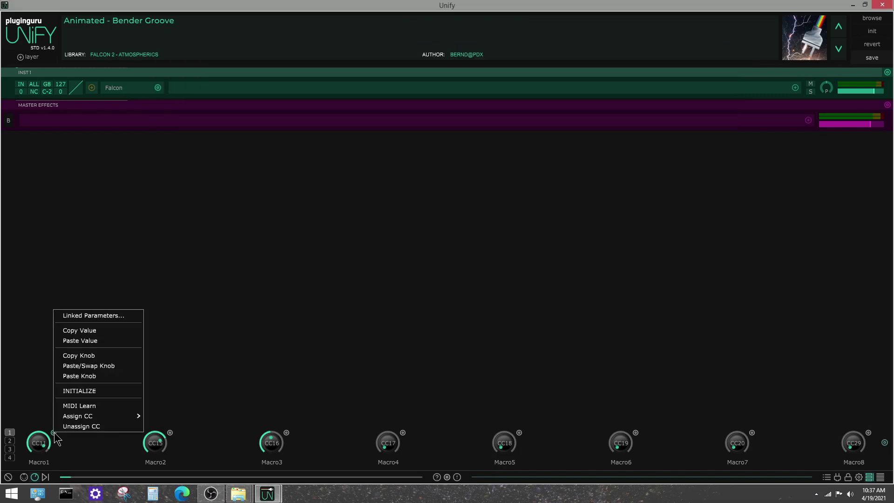
left_click(90, 316)
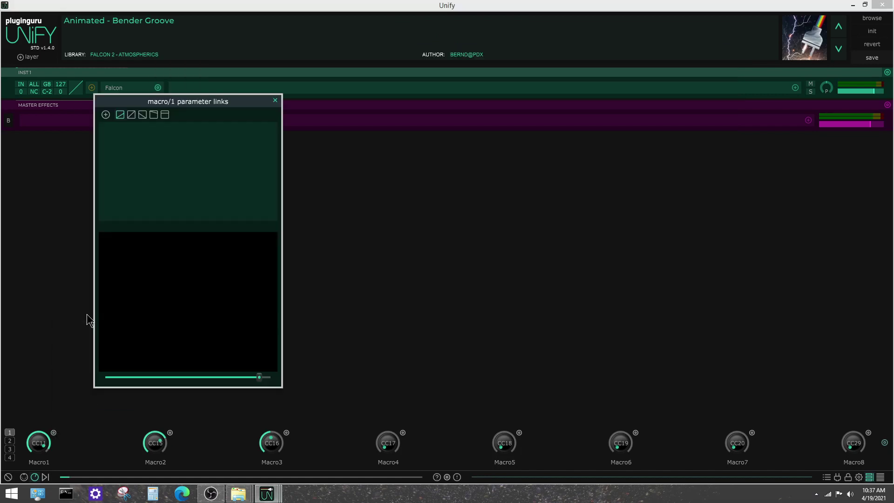
left_click(105, 115)
mouse_move(113, 131)
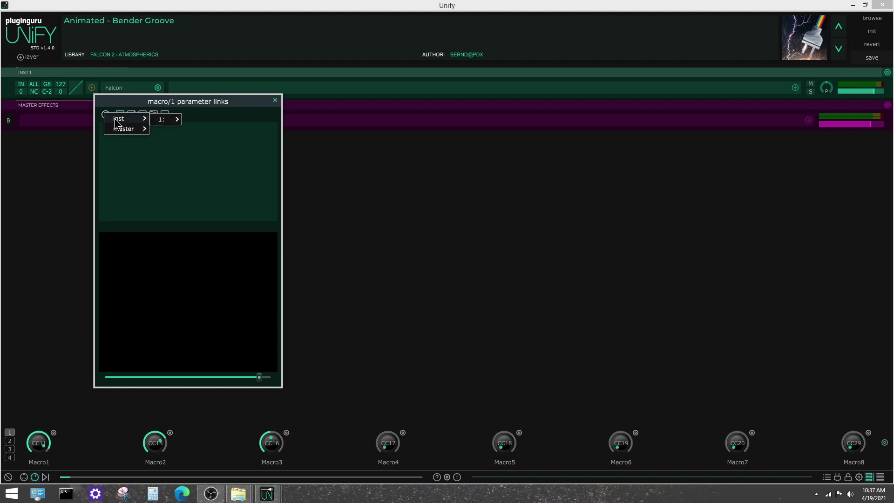
mouse_move(160, 122)
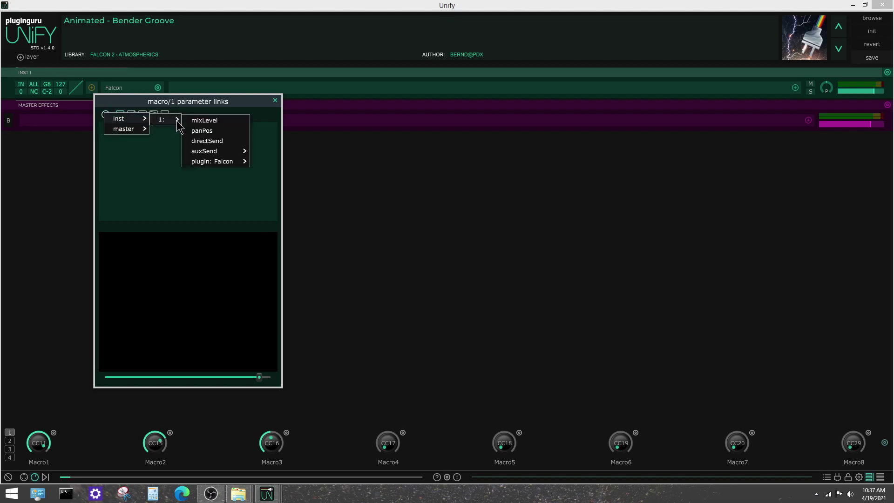
mouse_move(217, 163)
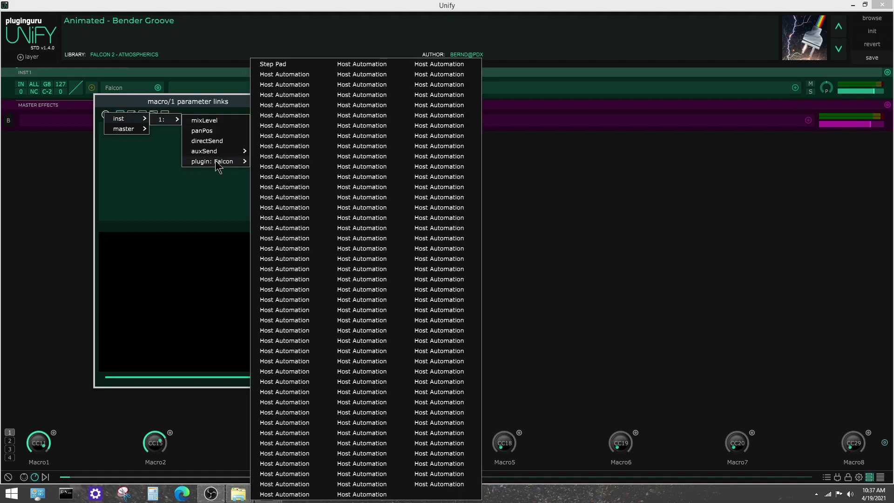
left_click(282, 65)
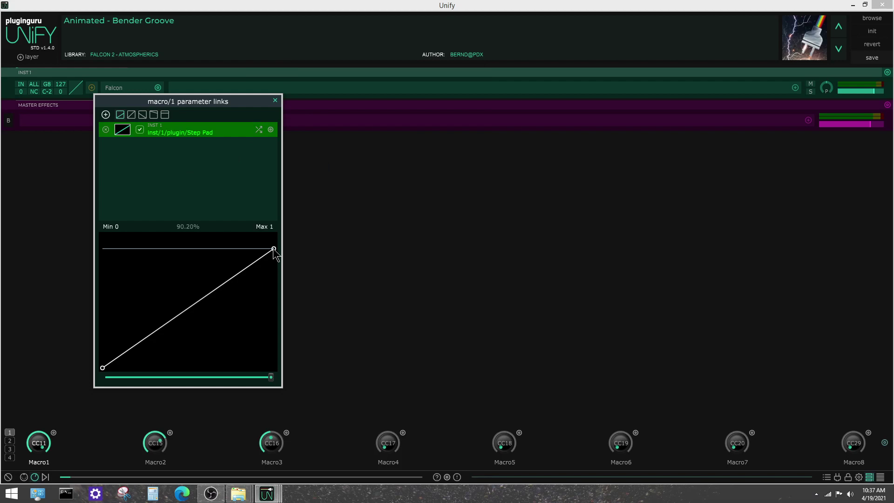
left_click_drag(274, 250, 273, 182)
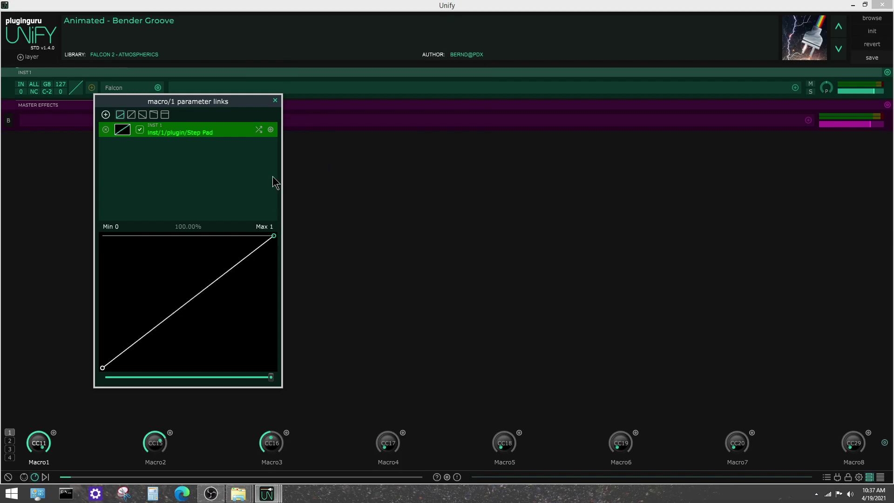
left_click(270, 103)
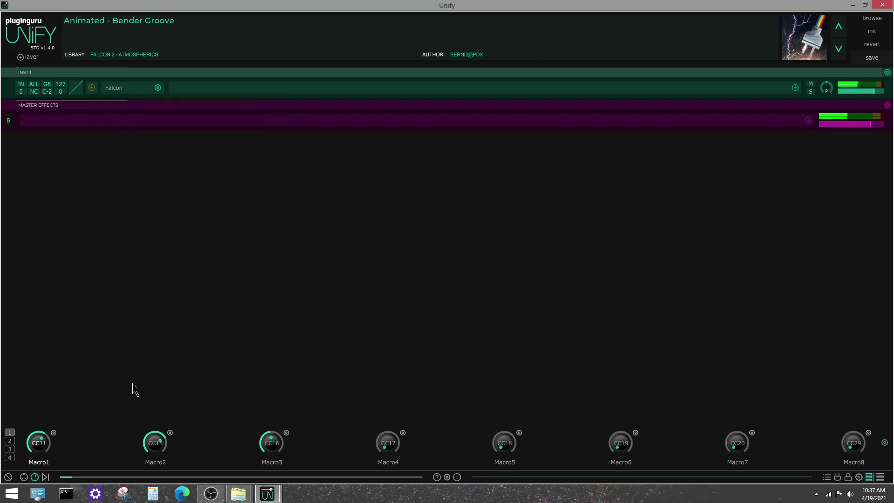
- Check the Step Pad knob in Falcon and rename Macro1 to Step Pad
left_click(120, 90)
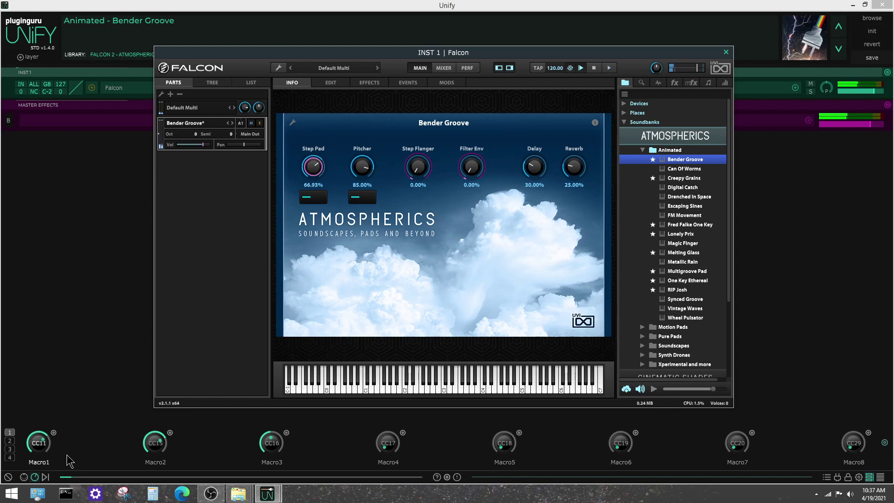
double_click(45, 462)
type("St")
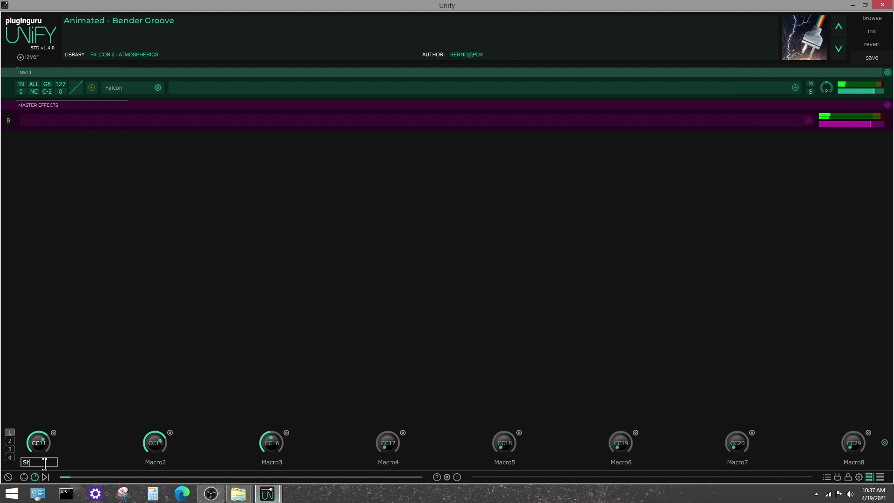
type("ep Pad")
key("Return")
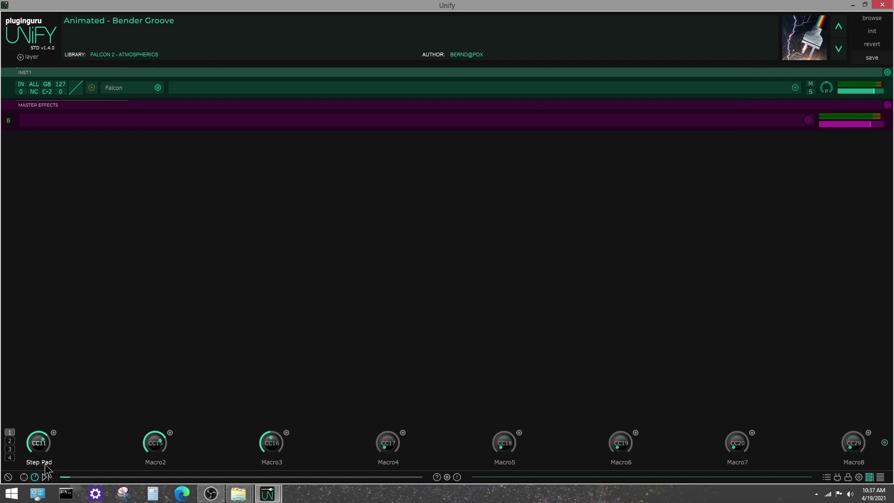
- Update the saved Animated - Bender Groove patch with its current settings and initialize a blank patch
left_click(872, 57)
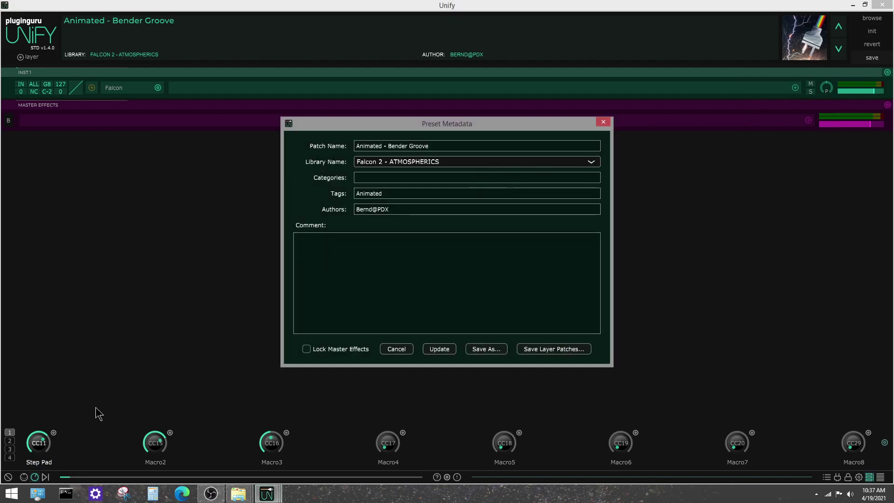
left_click(450, 354)
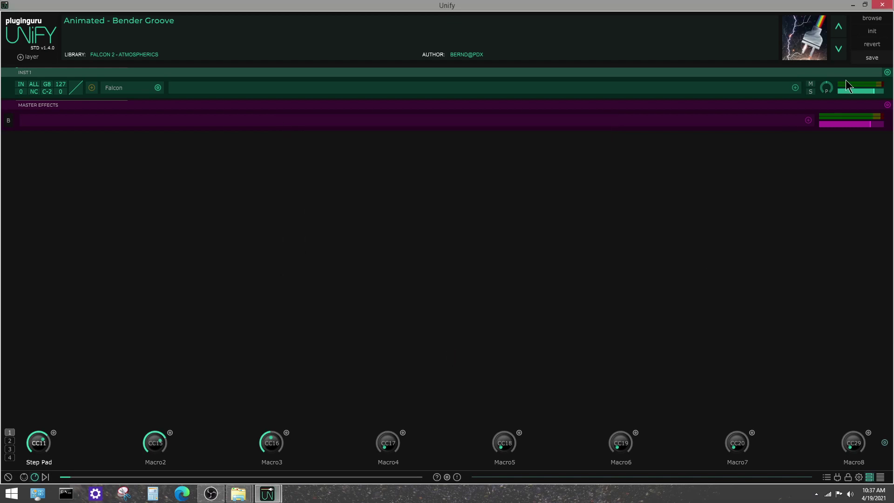
left_click(873, 31)
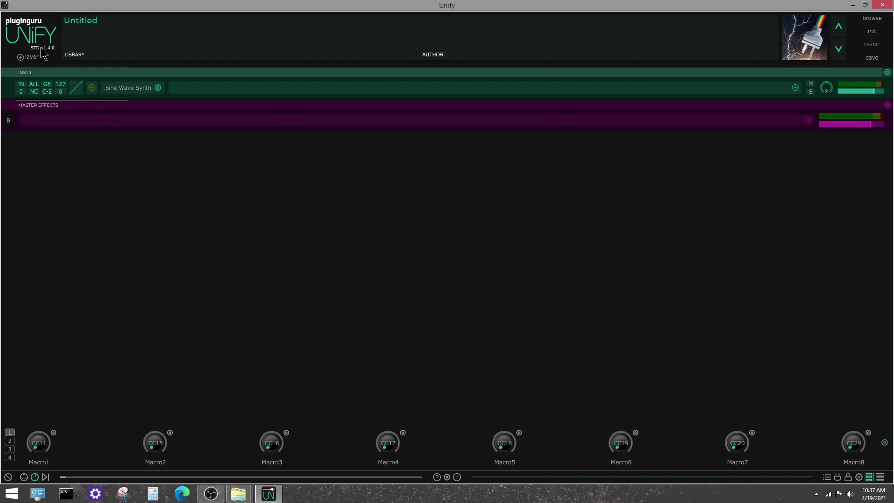
- Reload the Animated - Bender Groove patch from the Falcon 2 - ATMOSPHERICS library and open its Falcon instrument on INST 1
left_click(874, 22)
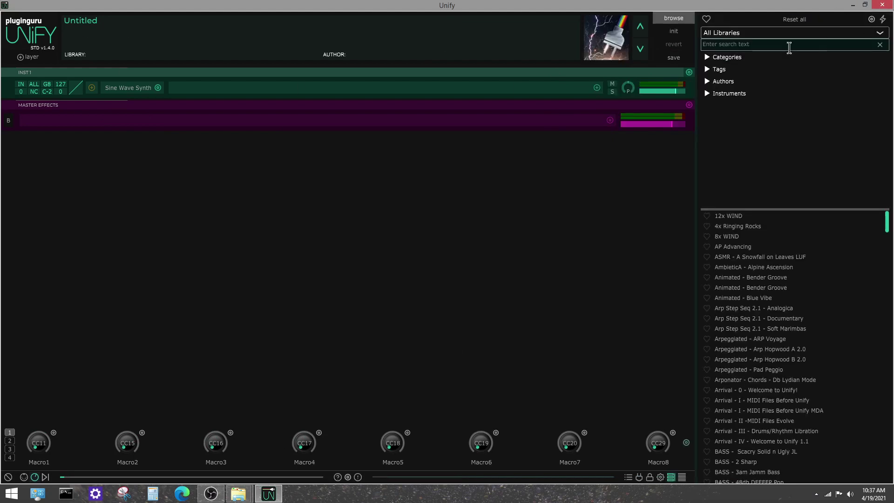
left_click(787, 33)
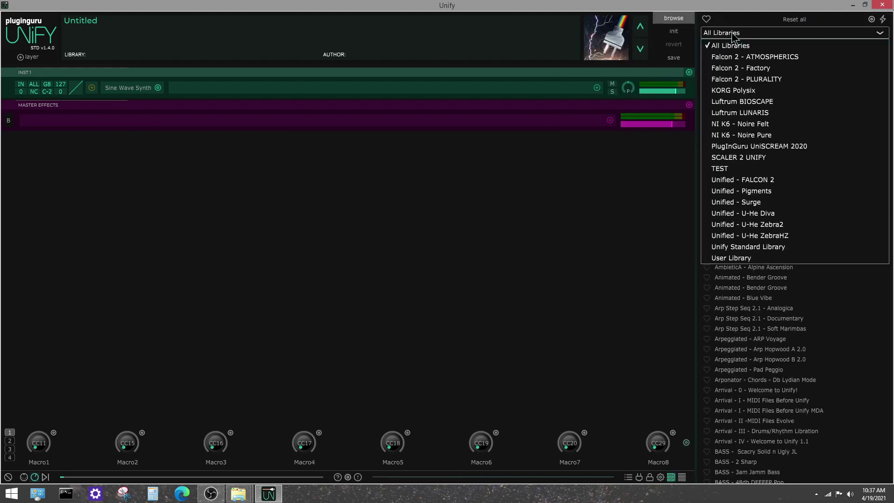
left_click(724, 57)
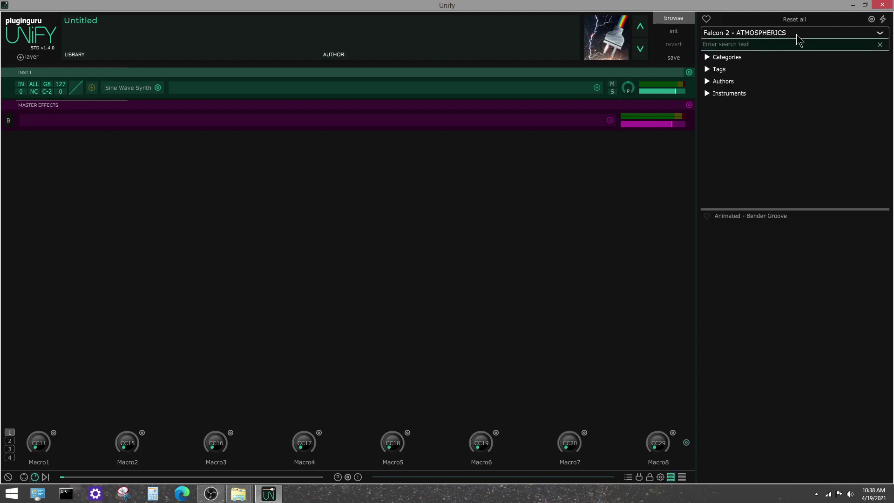
left_click(761, 215)
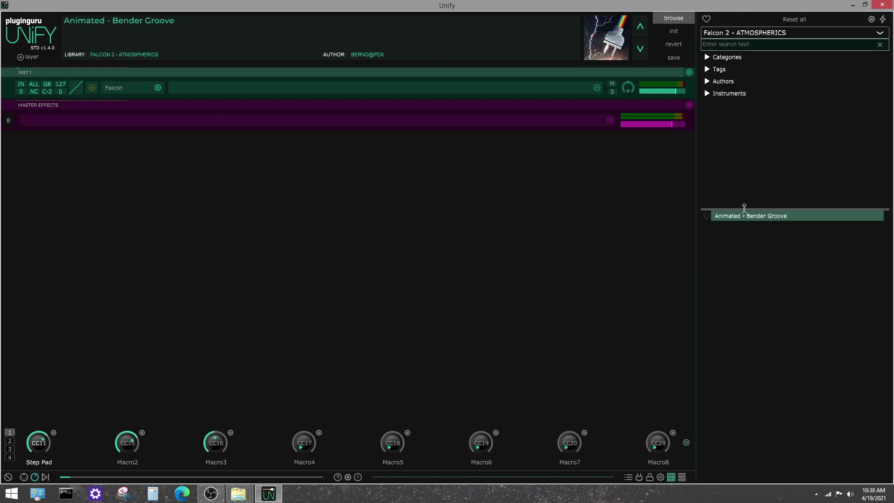
left_click(119, 91)
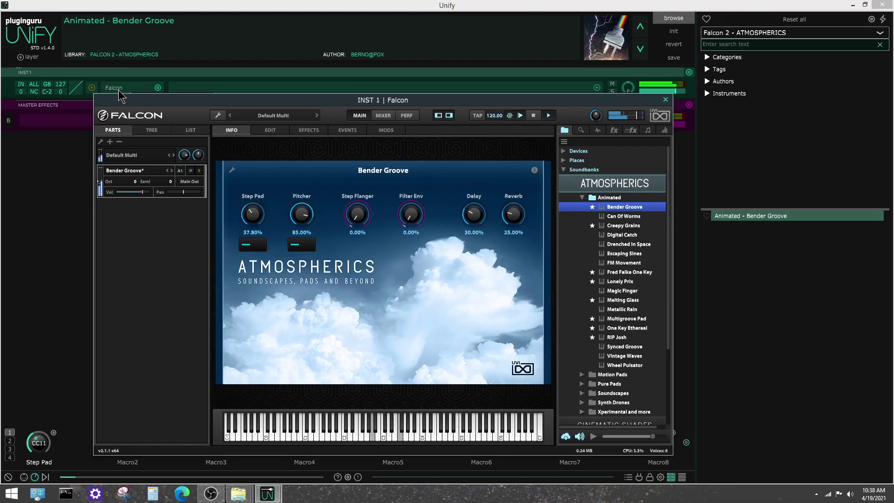